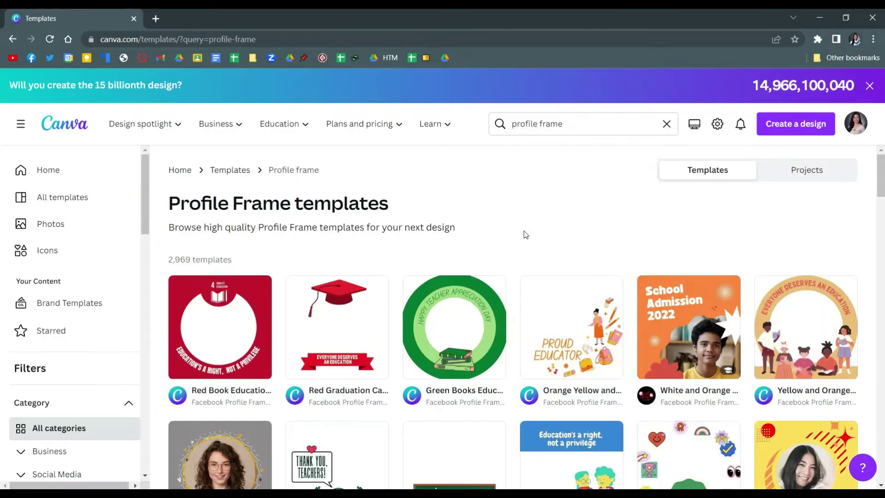
Browse the profile frame templates and open Blue Modern Happy Birthday Facebook Profile Frame for customizing in the browser
scroll(524, 233, "down", 2)
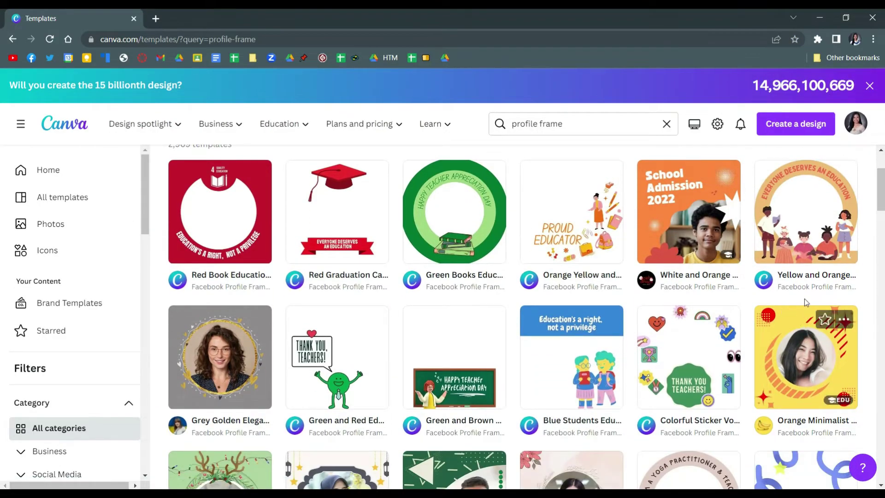
scroll(680, 377, "down", 6)
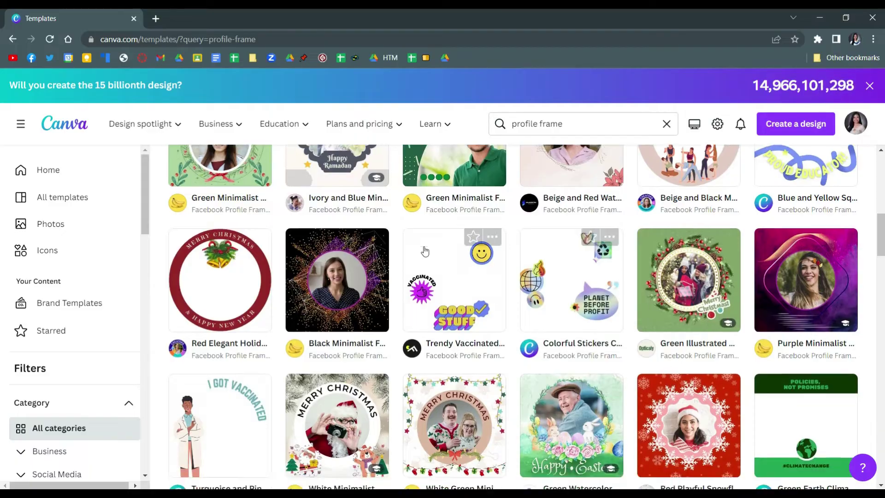
scroll(681, 377, "down", 5)
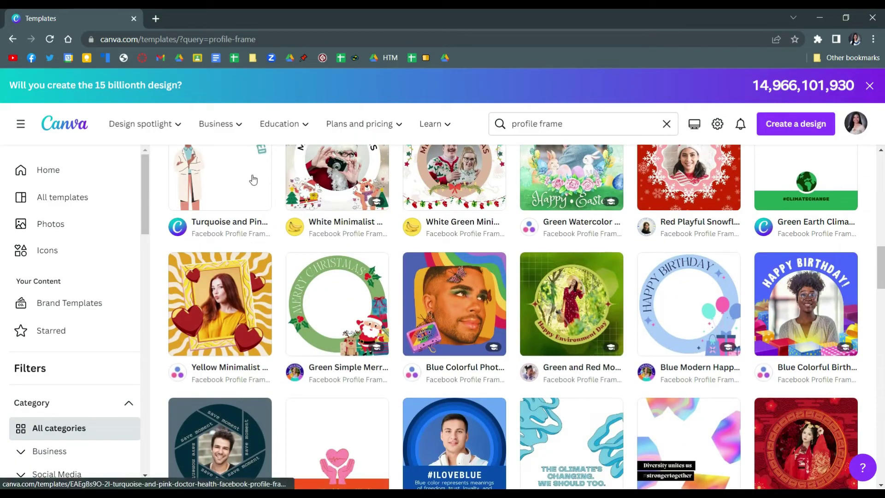
left_click(653, 301)
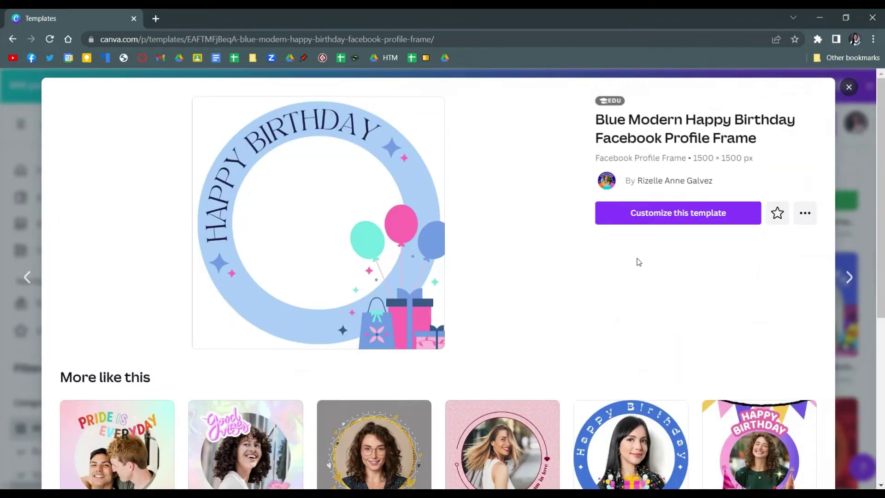
left_click(671, 214)
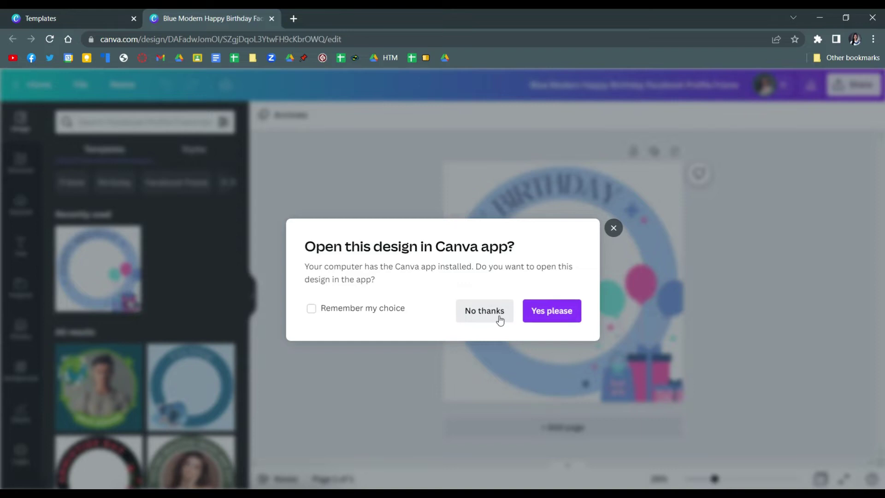
left_click(500, 319)
Move the balloons and gifts graphic to the ring's lower left and rotate the HAPPY BIRTHDAY text clockwise along the ring's upper right
left_click(605, 374)
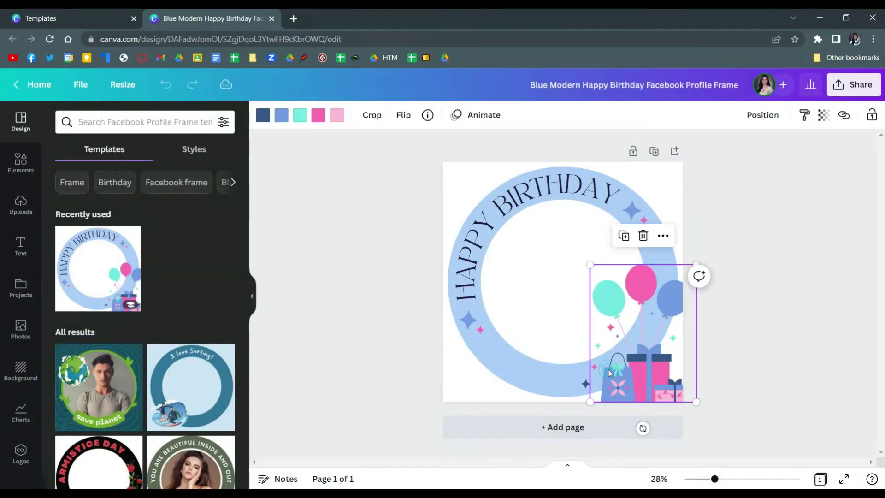
left_click_drag(629, 369, 480, 372)
left_click(512, 236)
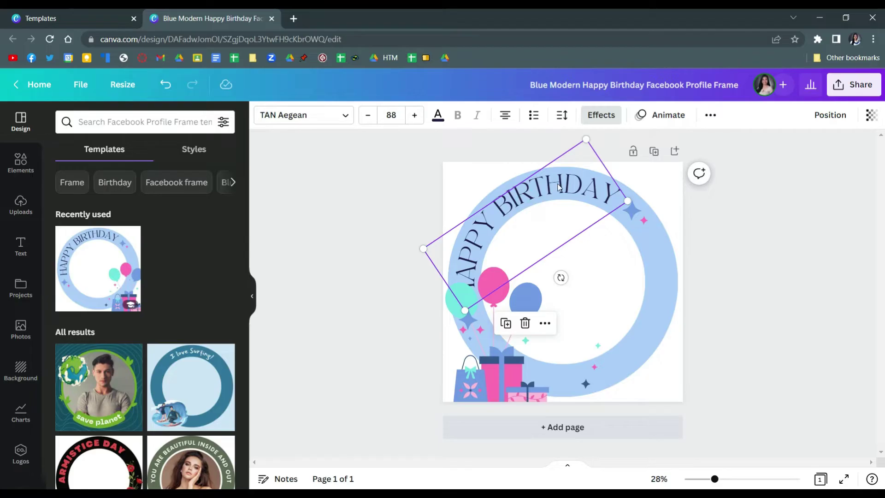
left_click_drag(561, 277, 491, 298)
mouse_move(638, 278)
left_mouse_down()
mouse_move(646, 251)
mouse_move(636, 225)
mouse_move(644, 220)
mouse_move(630, 254)
mouse_move(640, 295)
left_mouse_up()
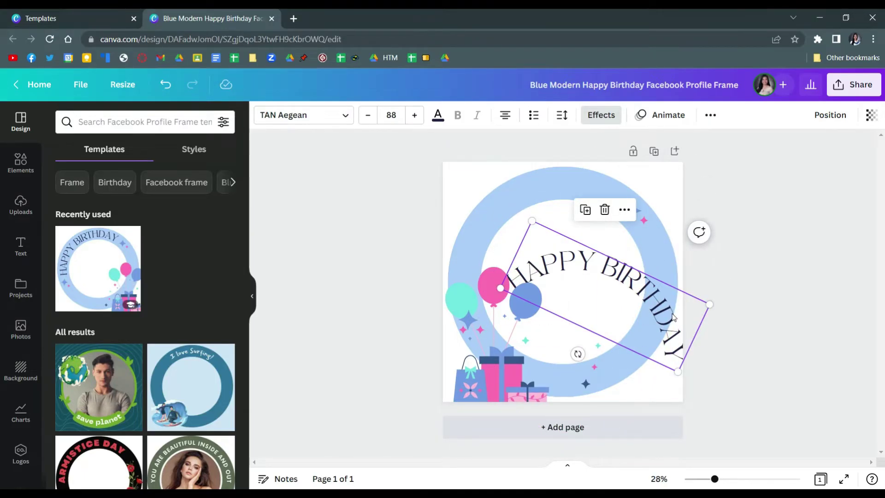
key("ctrl+z")
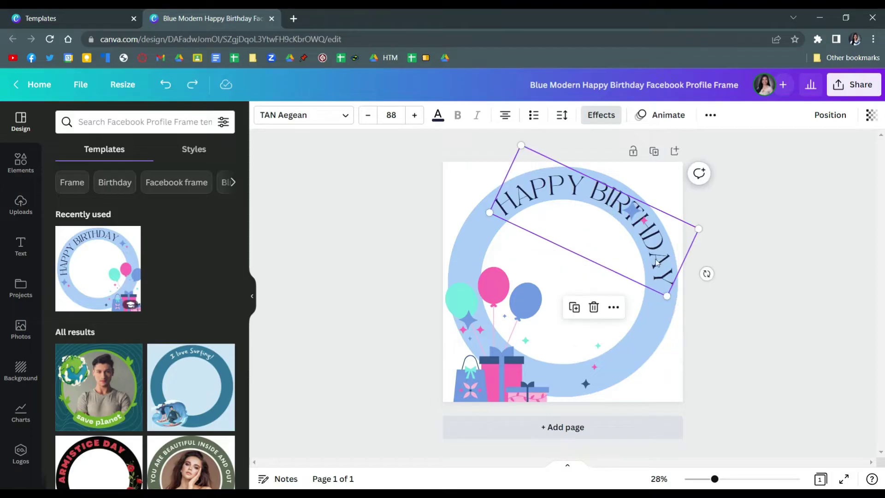
Move the overlapping blue and pink sparkles down the ring's right side, below the HAPPY BIRTHDAY text, and fine-tune the text's rotation
left_click(635, 209)
left_click_drag(638, 220, 664, 320)
left_click_drag(644, 220, 649, 331)
left_click(660, 277)
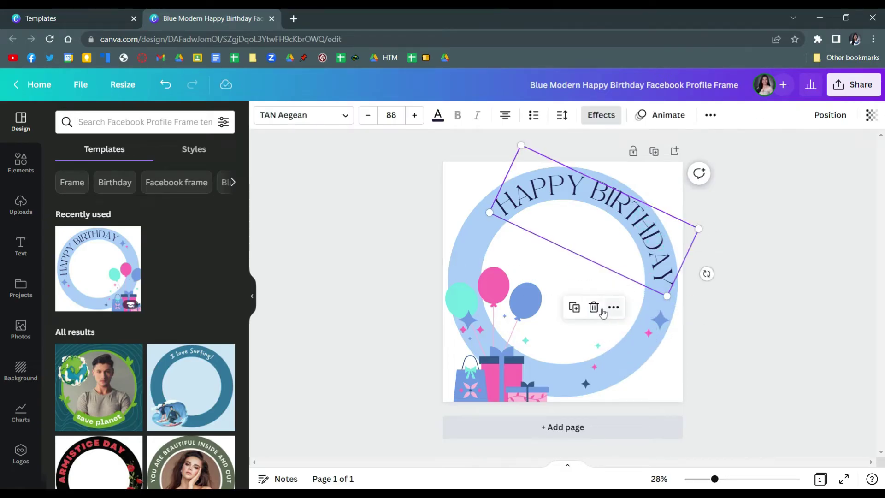
left_click_drag(706, 273, 682, 318)
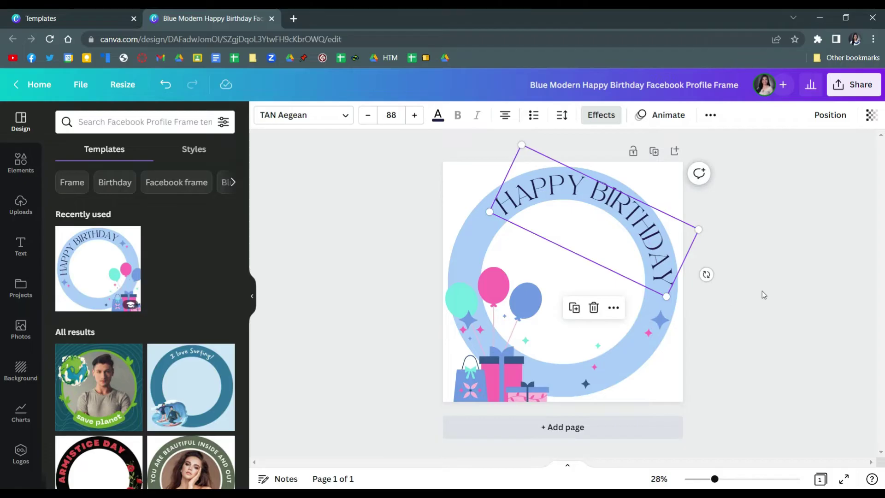
left_click(775, 284)
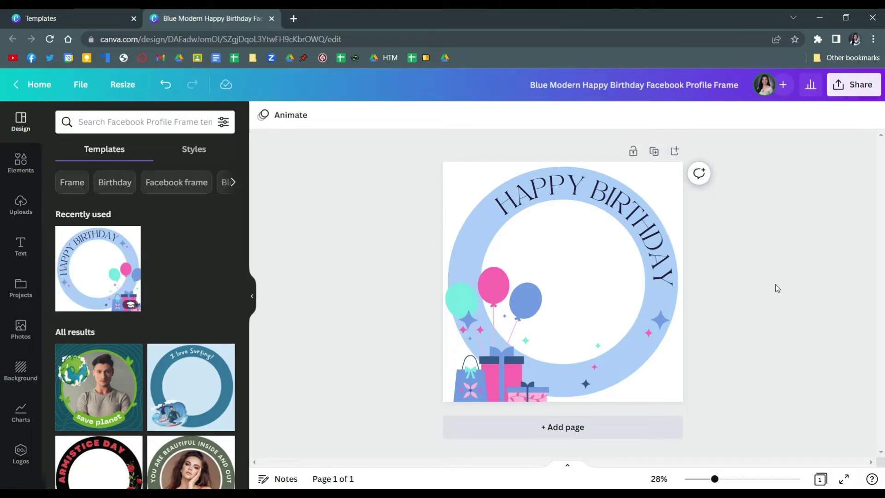
Recolour the circular frame ring with the turquoise document colour
left_click(468, 244)
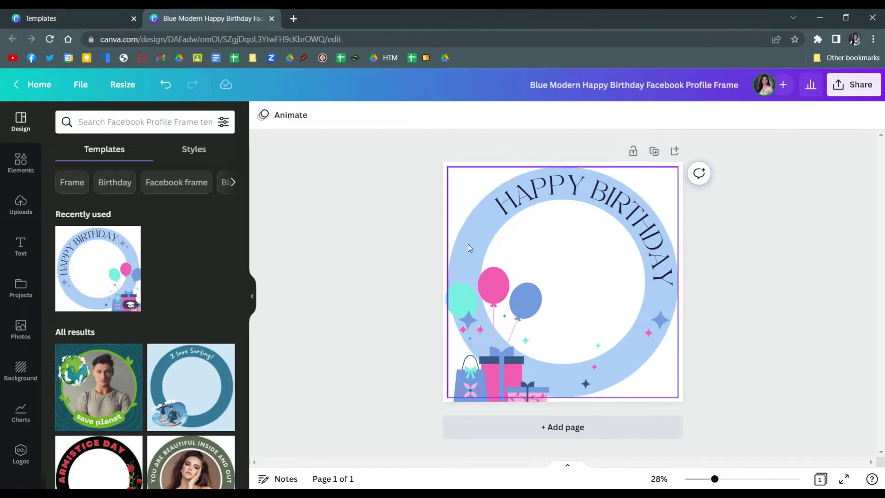
left_click(263, 114)
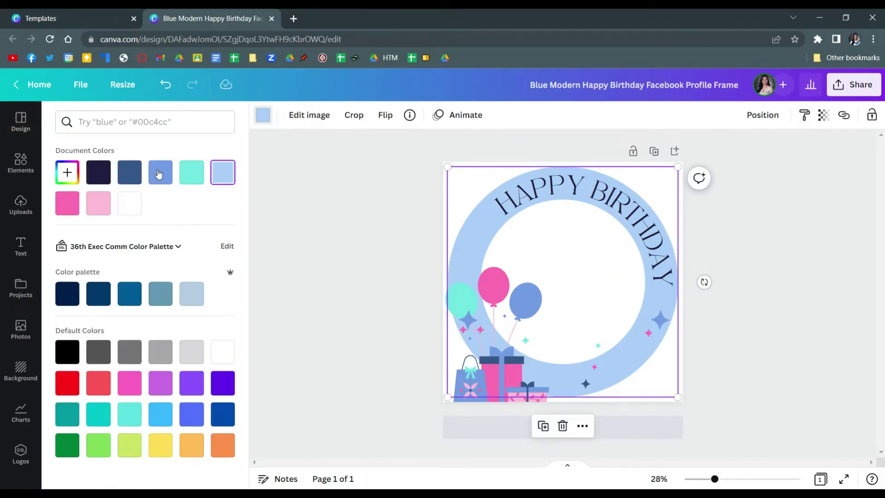
left_click(67, 203)
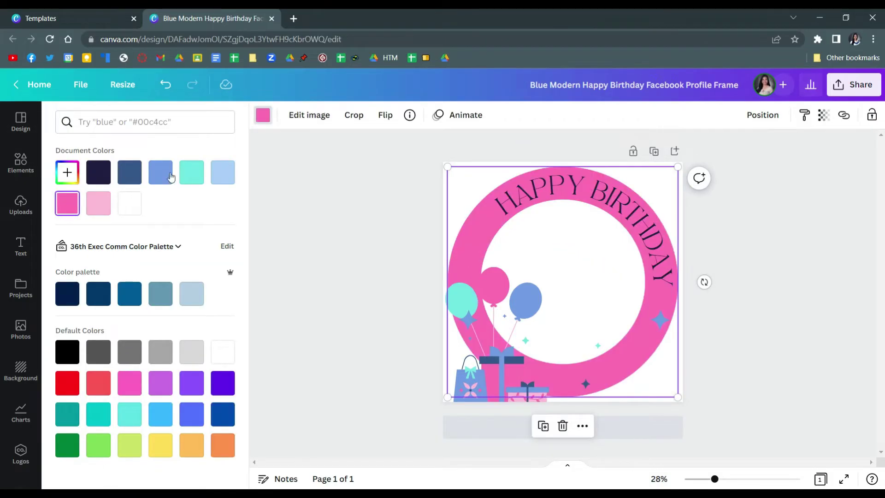
left_click(187, 173)
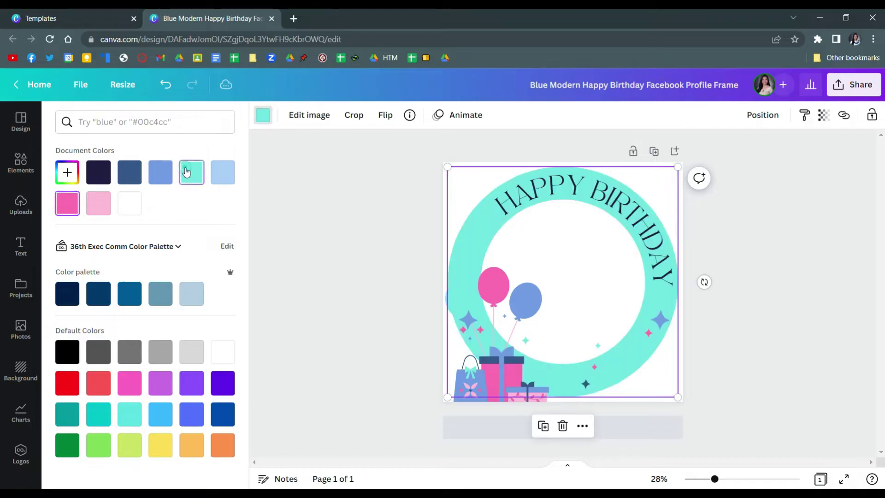
left_click(68, 172)
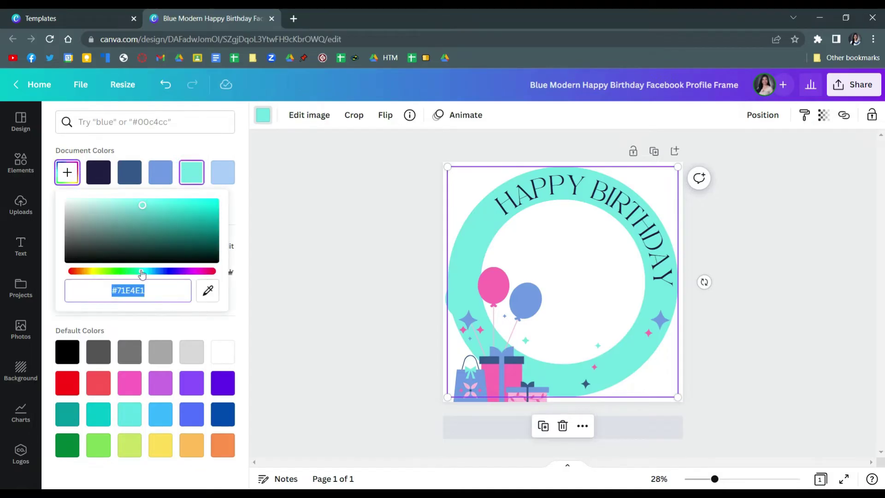
left_click(347, 270)
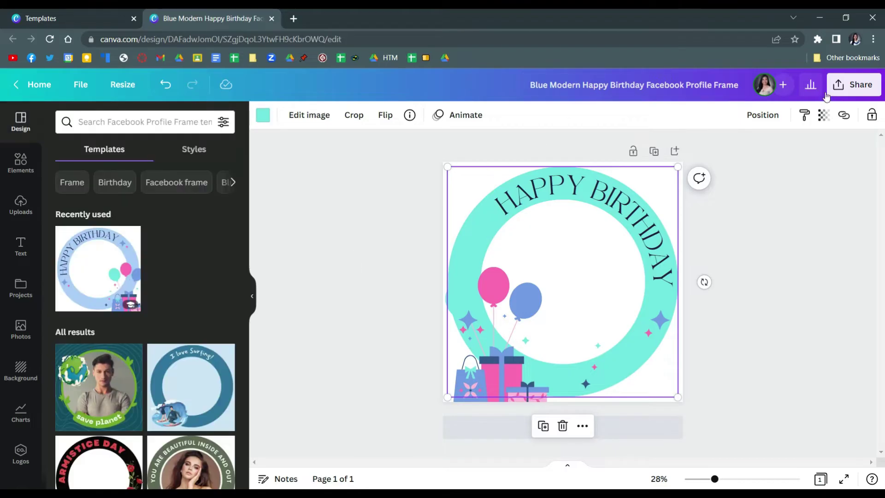
Download the design as a PNG with a transparent background, and close the preview of the exported image
left_click(852, 93)
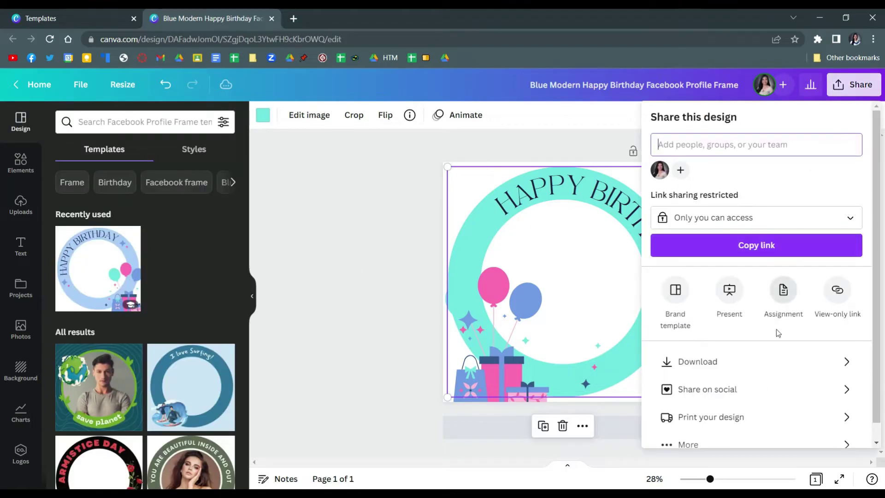
left_click(740, 358)
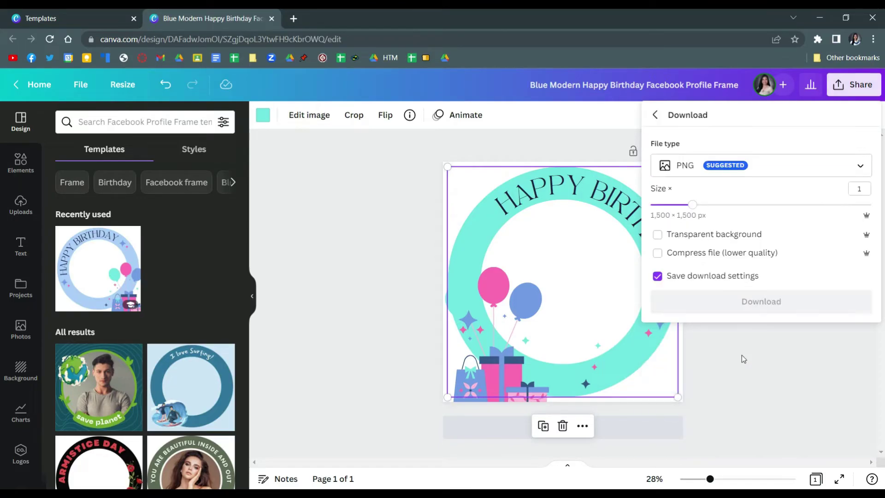
left_click(658, 236)
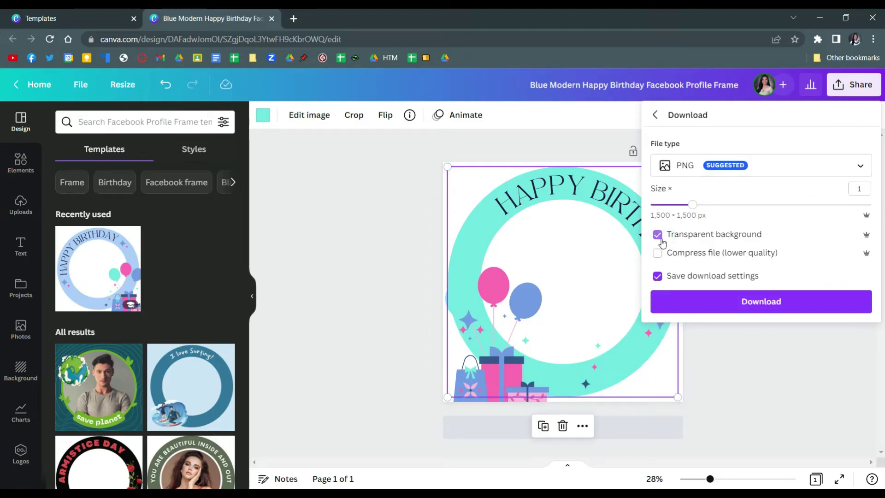
left_click(700, 301)
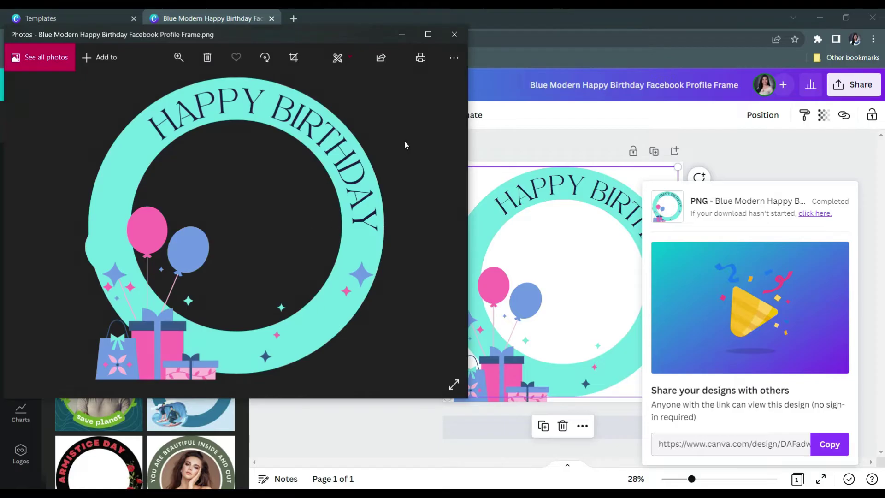
left_click(450, 40)
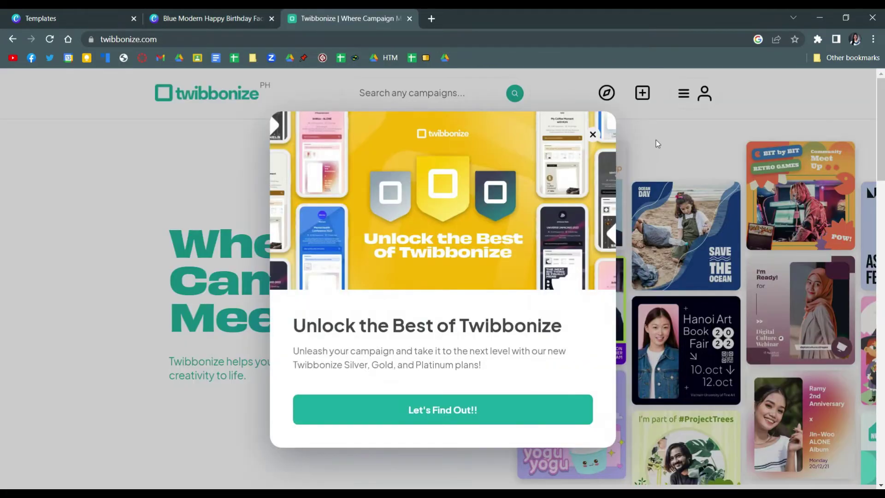
In Twibbonize, dismiss the plans promotion and log in with the Google account
left_click(593, 134)
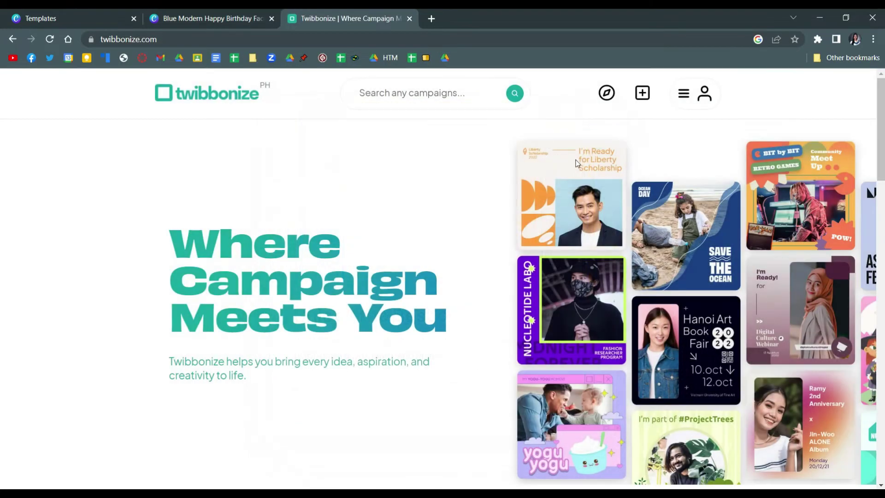
left_click(717, 90)
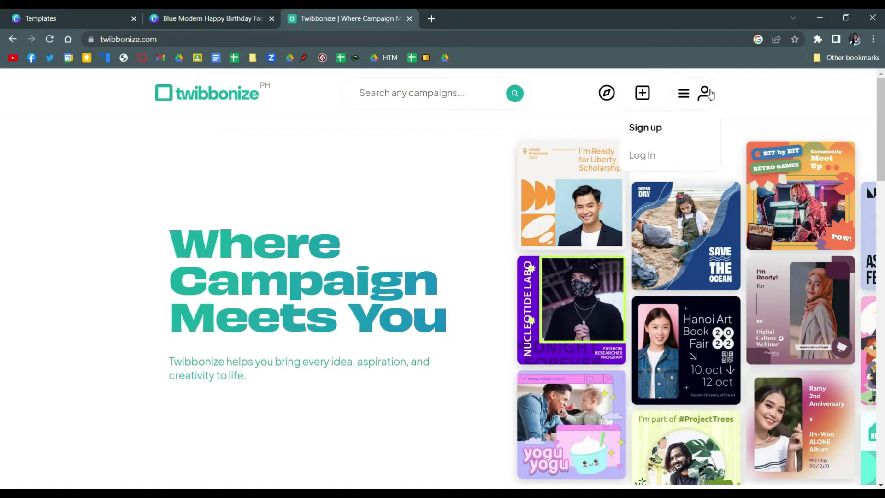
left_click(651, 156)
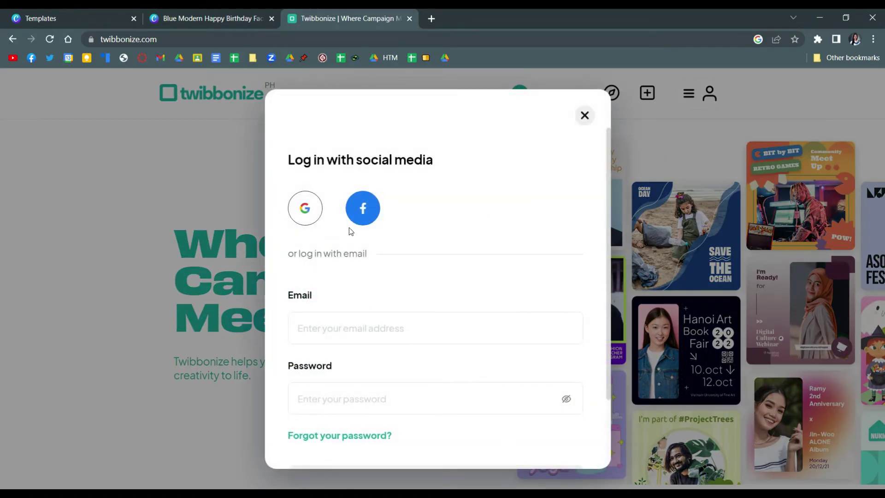
left_click(306, 209)
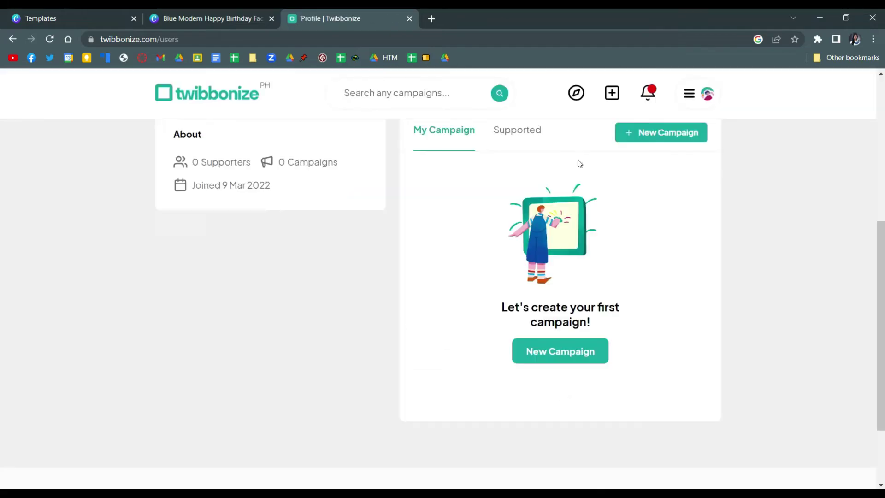
Start a new campaign and title it "Sample Frame"
left_click(646, 143)
left_click(373, 351)
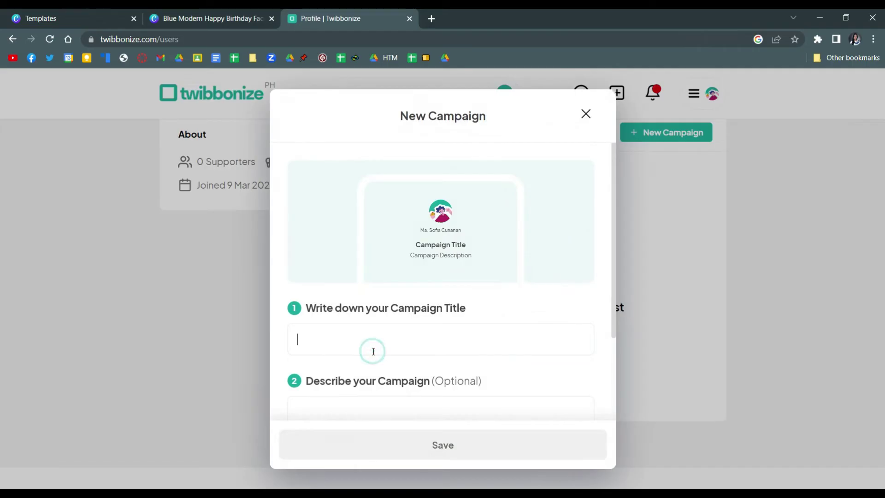
type("Sample")
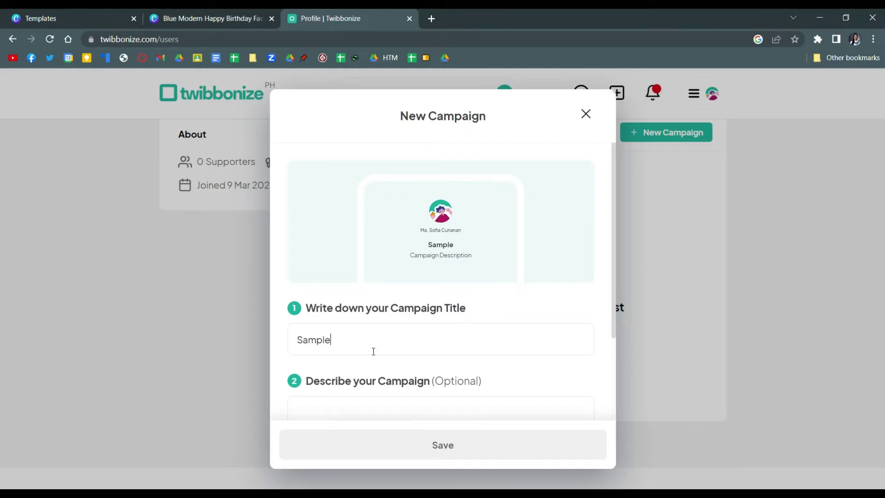
type(" Frame")
Set the public campaign link to twb.nz/sampletwibbz
scroll(373, 351, "down", 4)
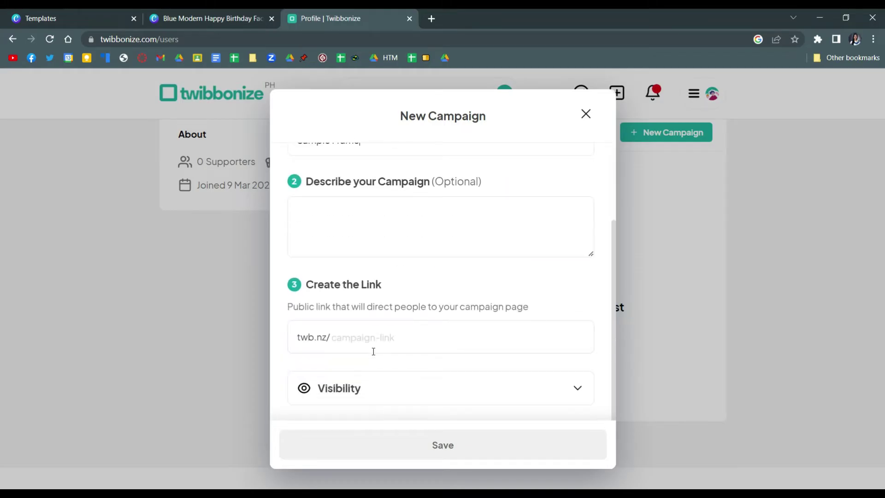
left_click(348, 342)
type("sample")
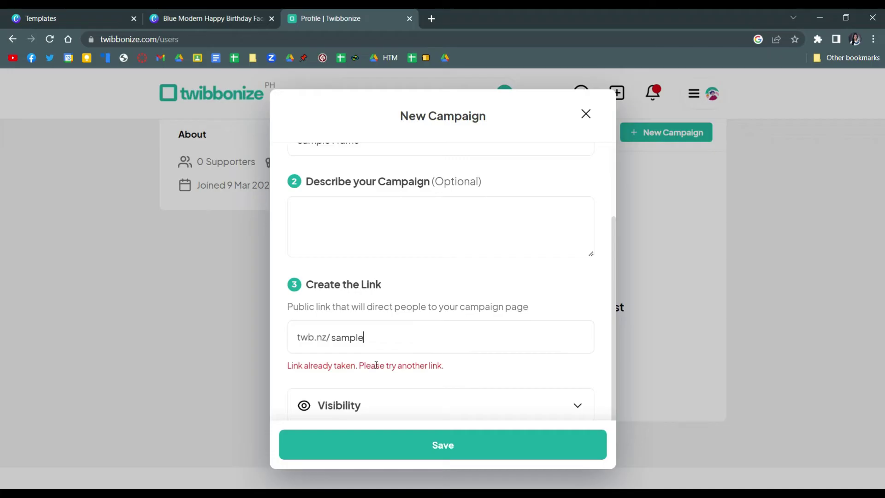
type("twib")
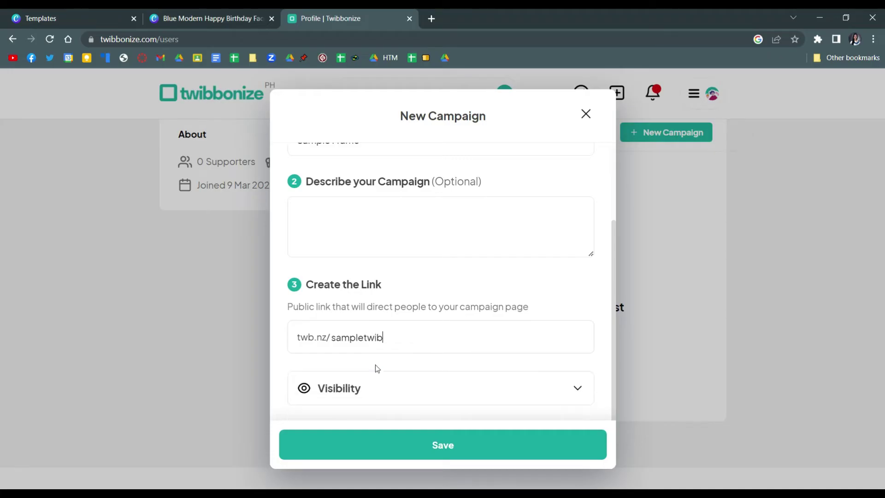
left_click(367, 383)
scroll(399, 305, "down", 1)
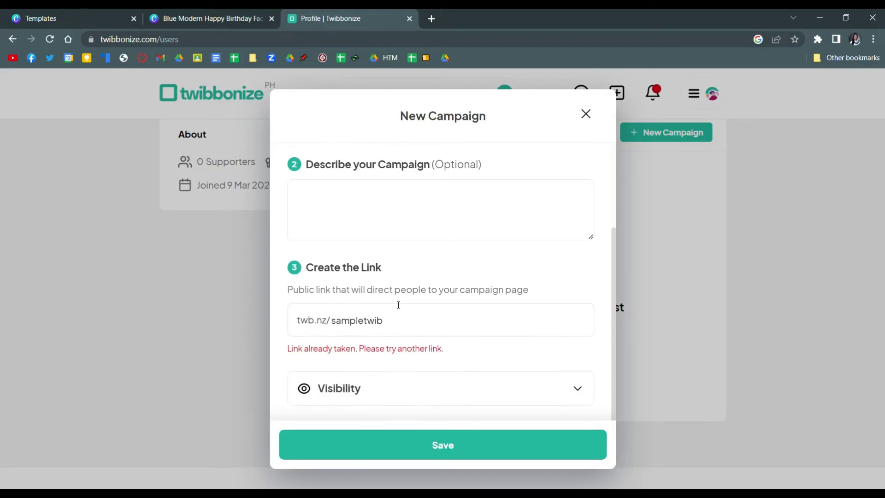
type("bz")
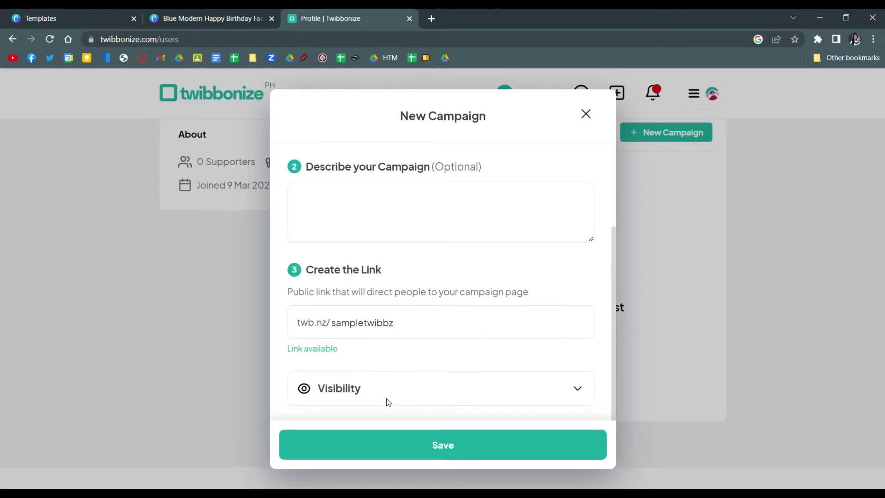
Set the new campaign's visibility to Private
left_click(579, 392)
scroll(507, 360, "down", 2)
left_click(303, 368)
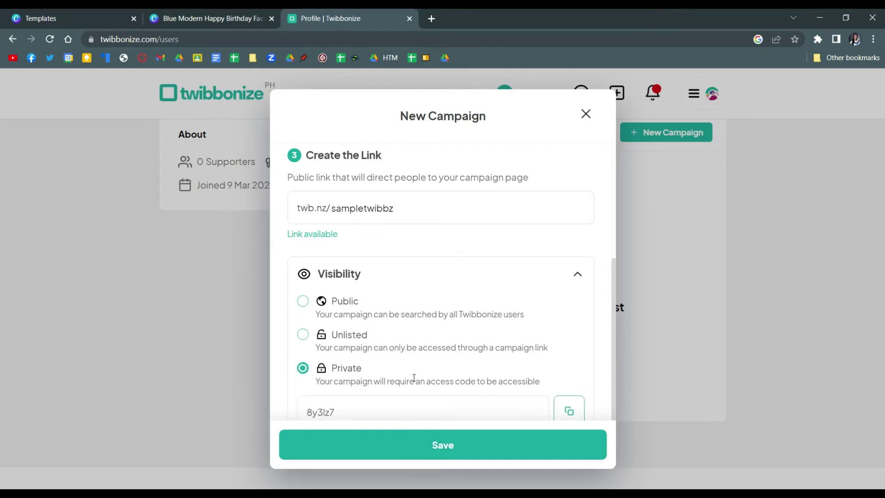
Save the new private campaign and open the Sample Frame campaign from the profile's campaign list
scroll(435, 303, "down", 1)
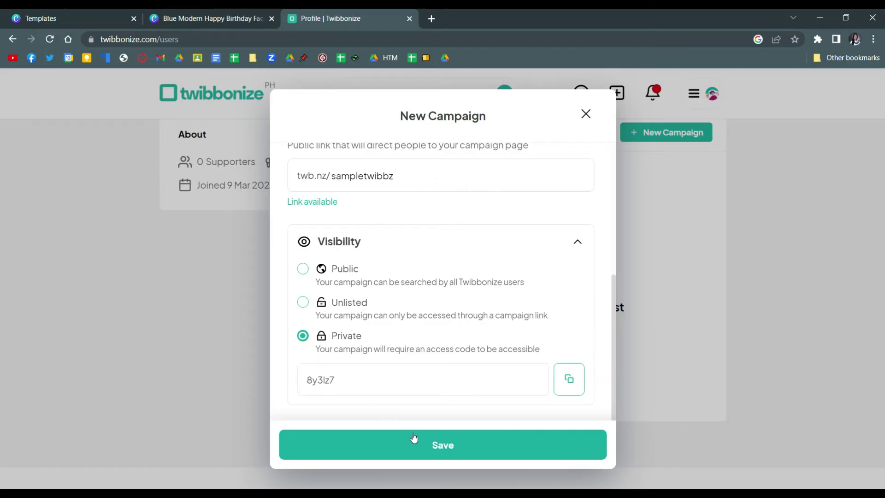
left_click(417, 444)
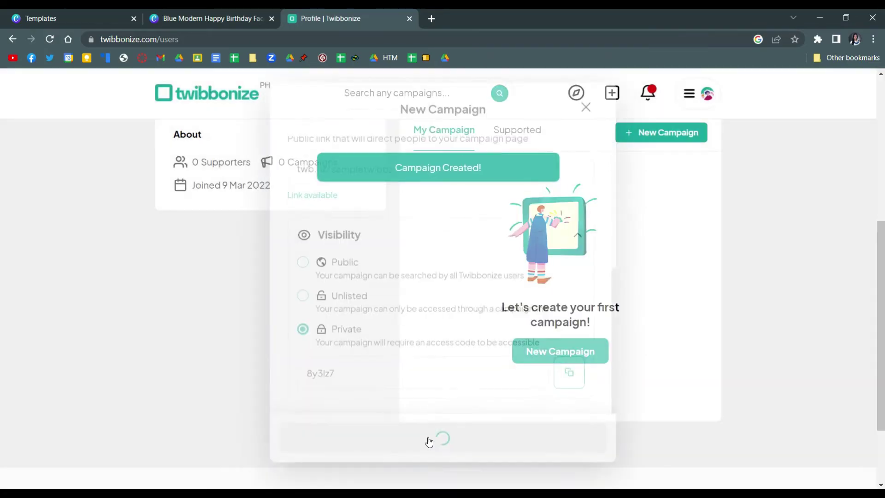
scroll(497, 415, "up", 1)
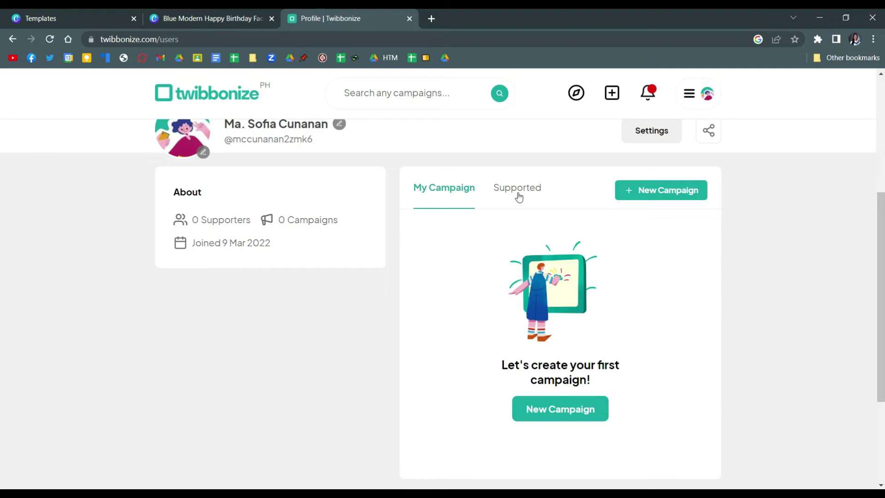
scroll(519, 197, "down", 1)
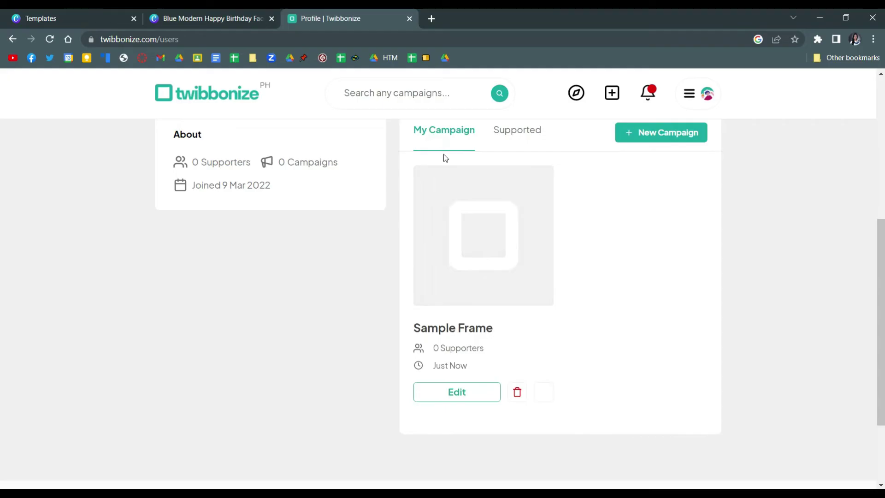
mouse_move(468, 250)
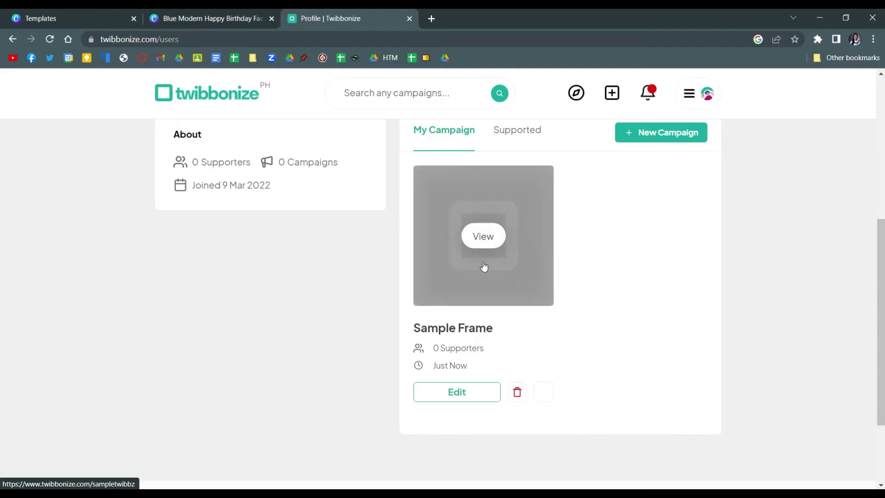
left_click(483, 266)
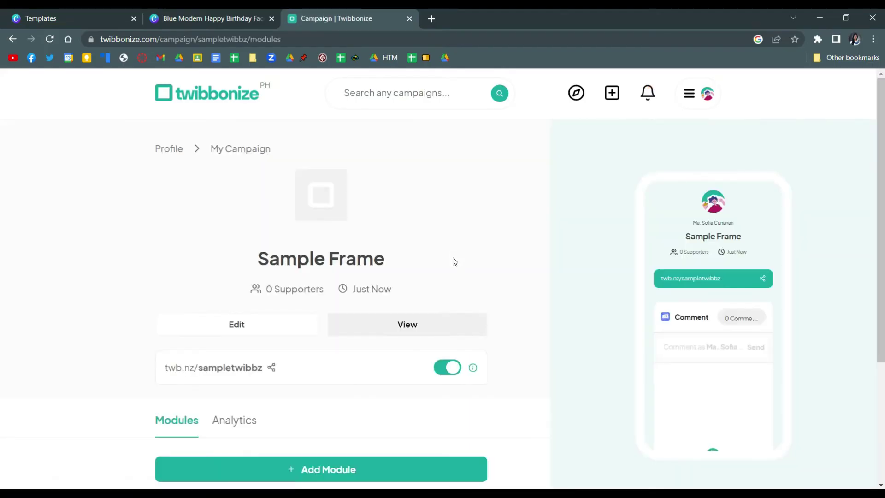
Change the Sample Frame campaign's thumbnail to the birthday frame image and save the campaign details
scroll(455, 261, "down", 1)
scroll(452, 261, "down", 2)
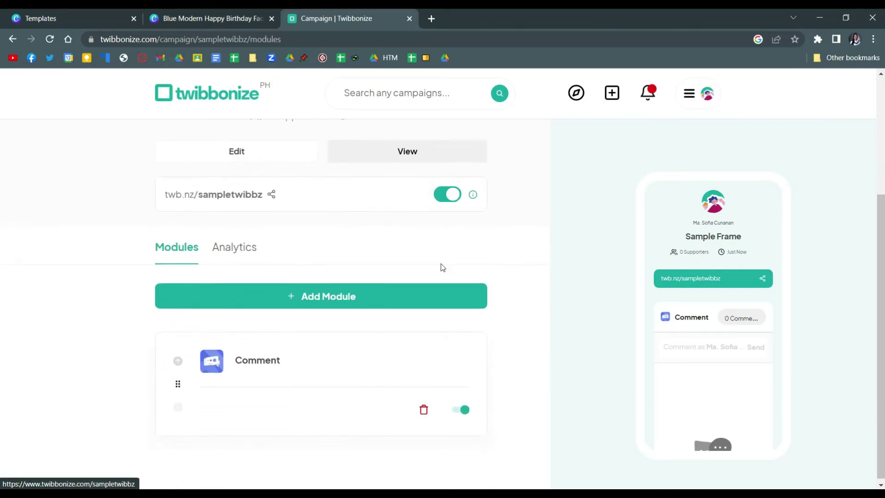
scroll(438, 267, "up", 2)
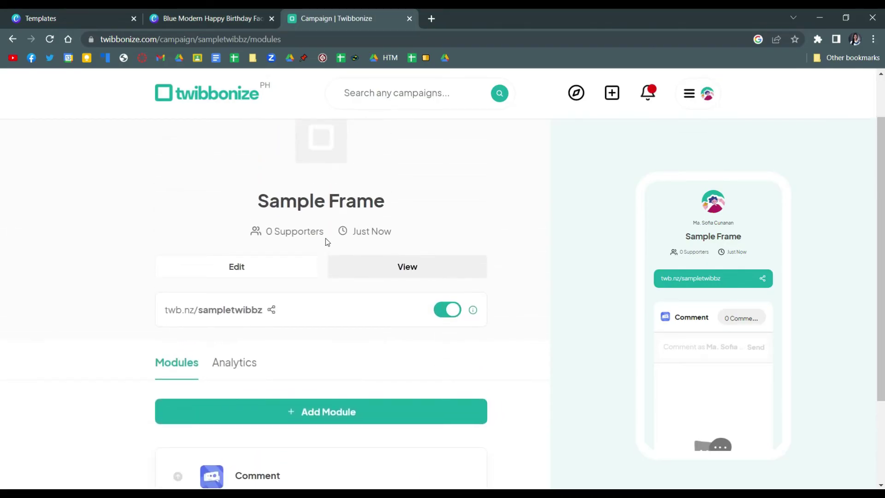
scroll(299, 277, "up", 1)
left_click(259, 323)
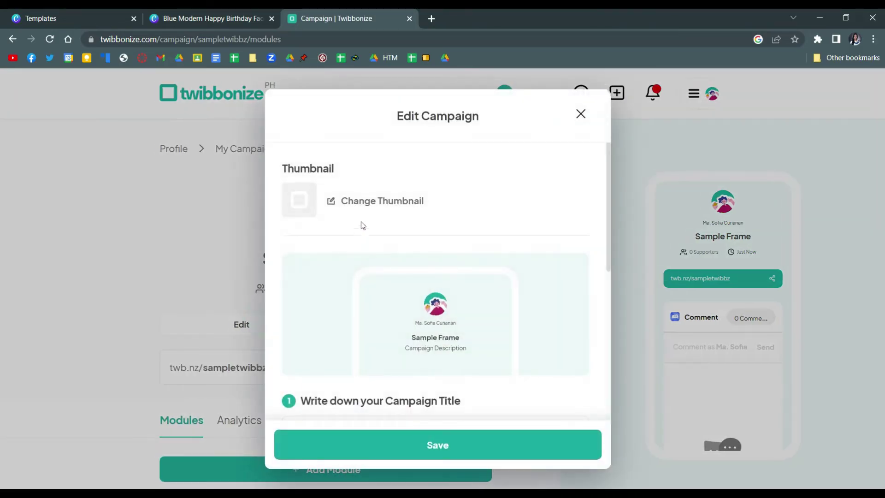
scroll(353, 212, "down", 2)
scroll(341, 179, "down", 4)
scroll(341, 180, "down", 1)
scroll(339, 179, "up", 8)
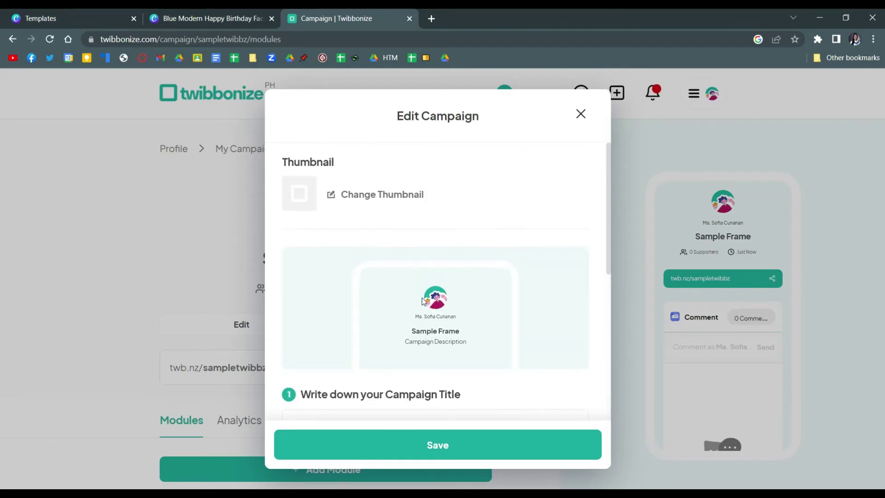
left_click(364, 199)
double_click(175, 146)
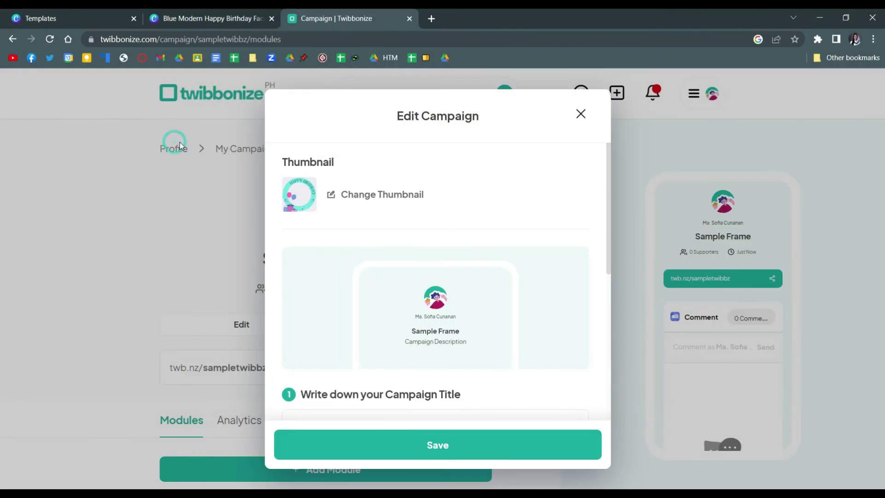
left_click(408, 446)
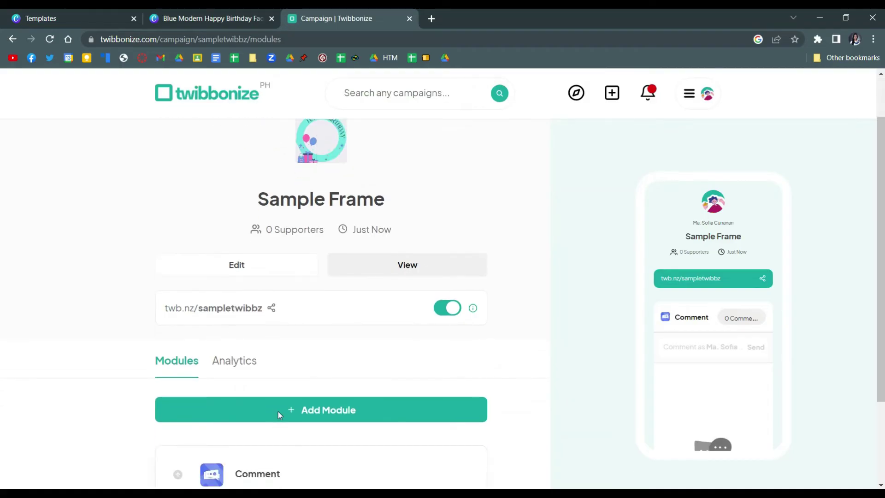
Add a Frame module to the campaign and upload the birthday frame PNG to it
left_click(277, 412)
scroll(389, 337, "down", 3)
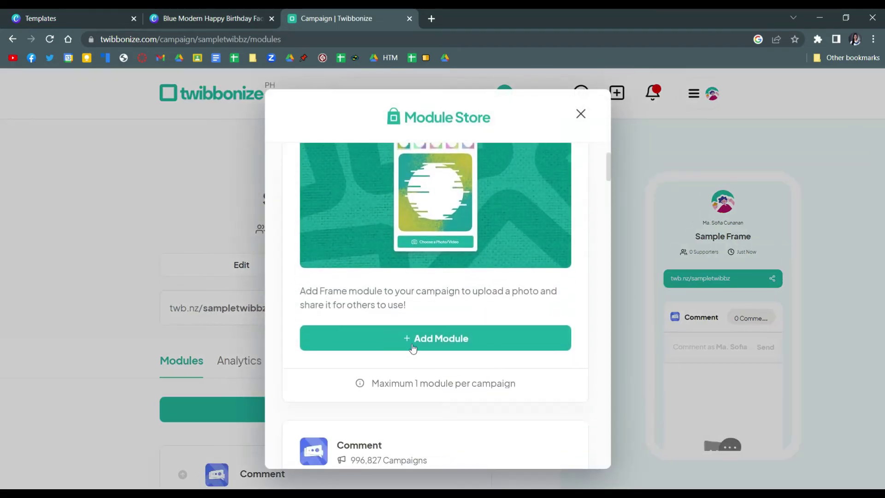
left_click(417, 350)
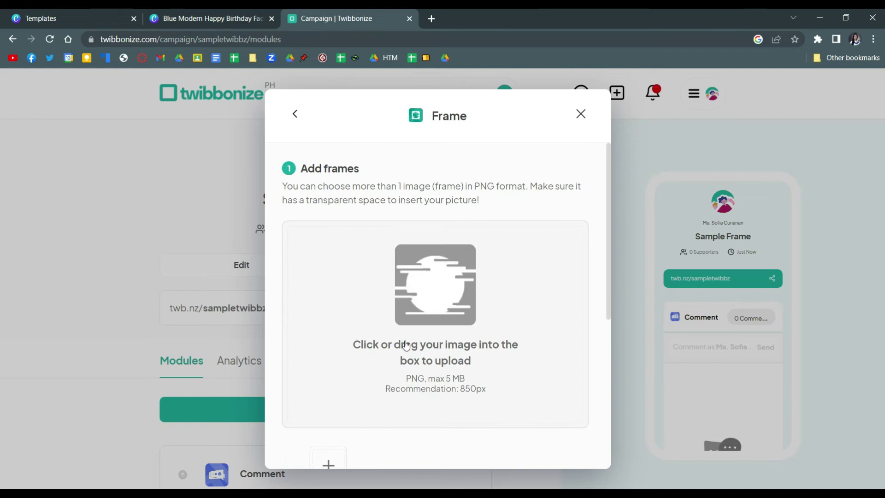
left_click(405, 342)
double_click(189, 121)
scroll(361, 322, "down", 5)
scroll(372, 323, "down", 2)
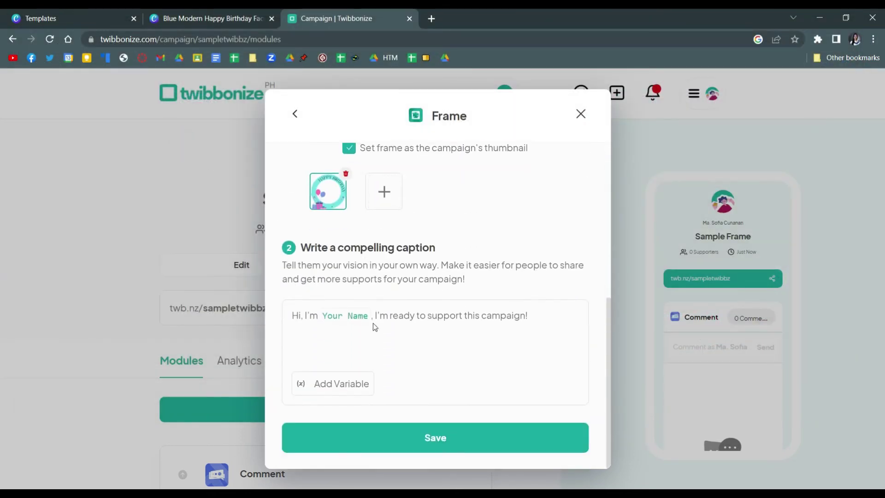
Keep the default supporter caption and save the Frame module
left_click(411, 313)
left_click(515, 314)
left_click_drag(533, 314, 295, 335)
left_click(363, 339)
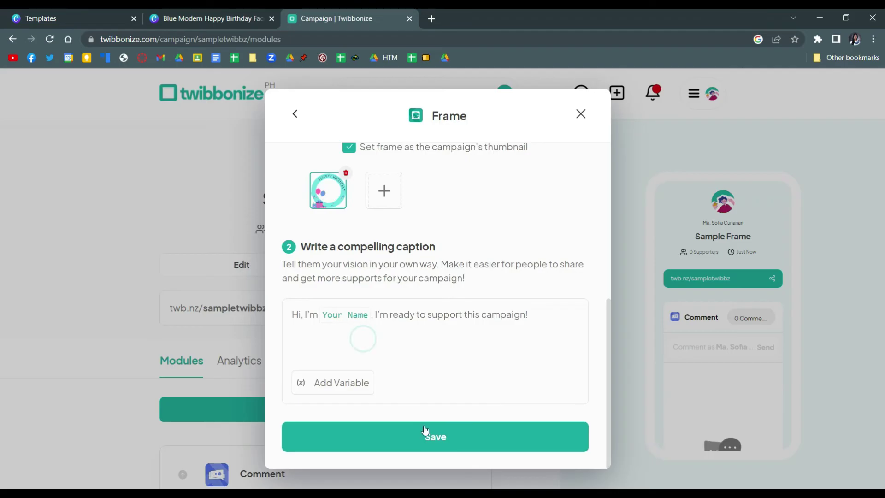
left_click(425, 430)
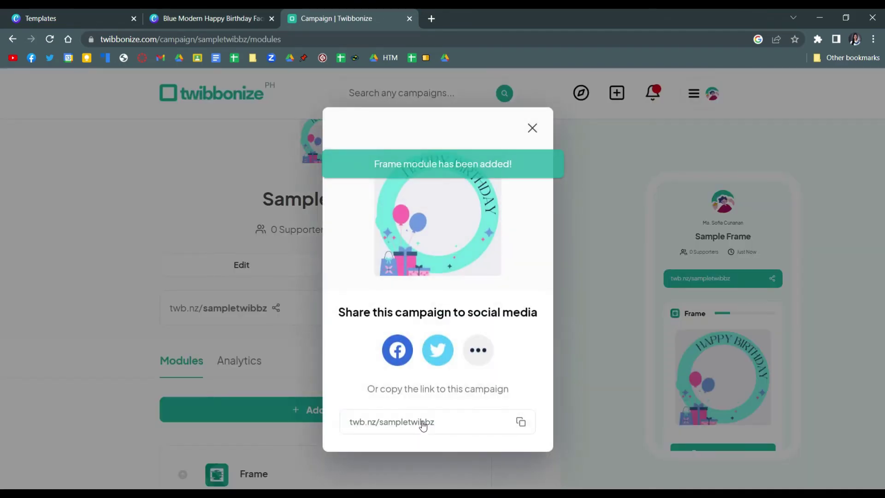
Copy the campaign's share link and open twb.nz/sampletwibbz in a new browser tab
left_click(521, 422)
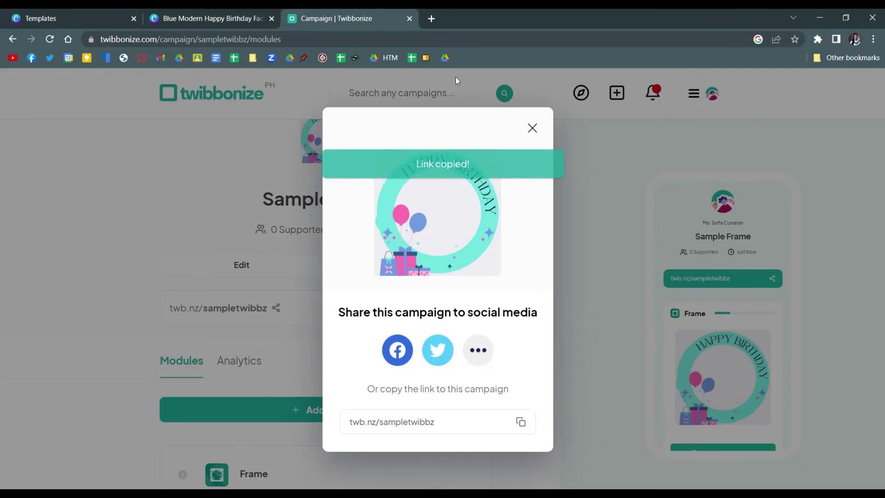
left_click(432, 20)
key("ctrl+v")
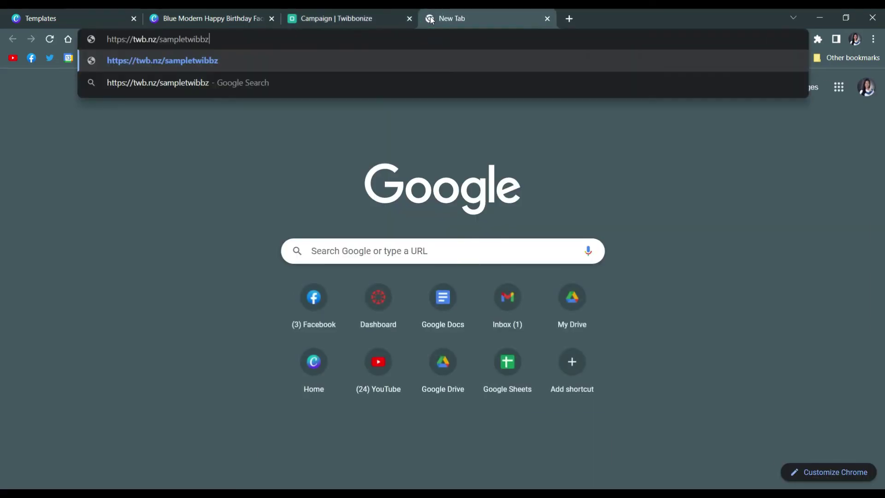
key("Return")
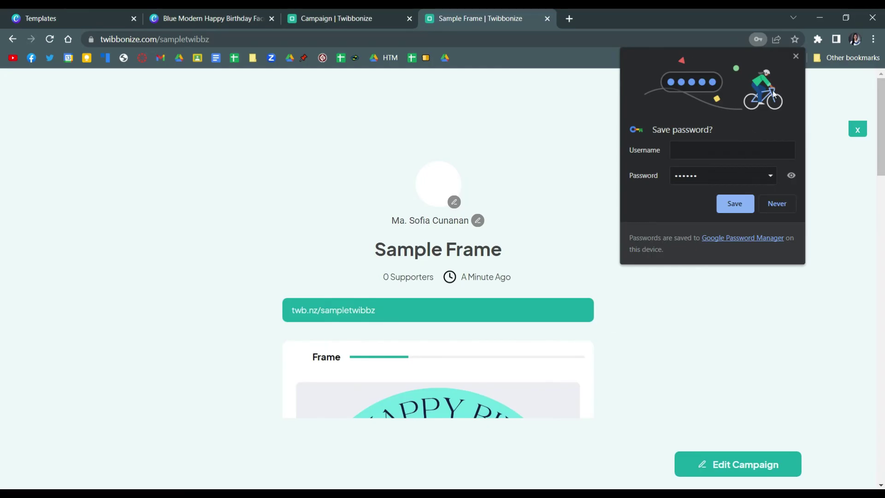
Dismiss the password-saving prompt and choose the painting of a figure in a red scarf as the campaign photo
left_click(518, 335)
scroll(478, 288, "down", 7)
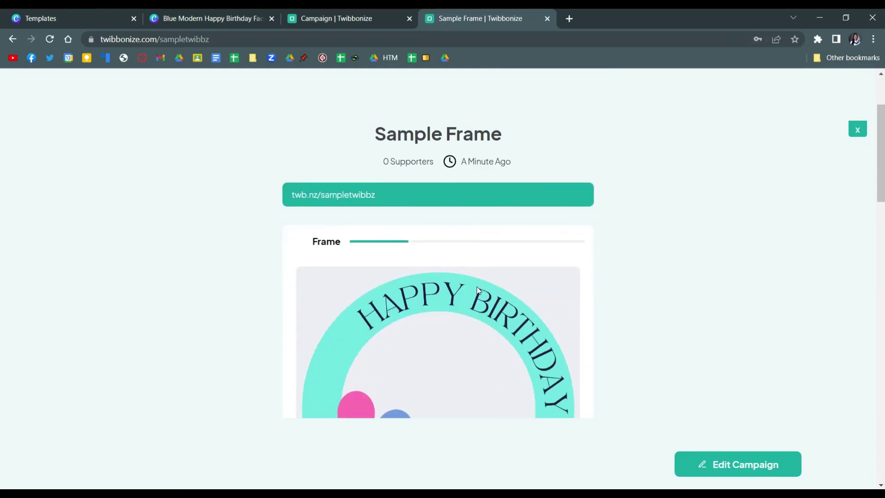
left_click(445, 356)
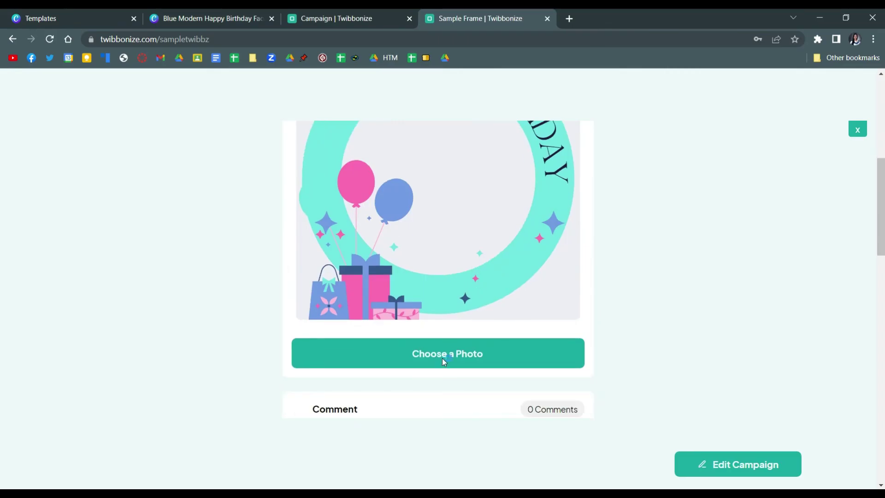
Enlarge and reposition the photo so the figure is centred inside the birthday frame's circle
scroll(591, 274, "up", 4)
left_click_drag(374, 232, 477, 318)
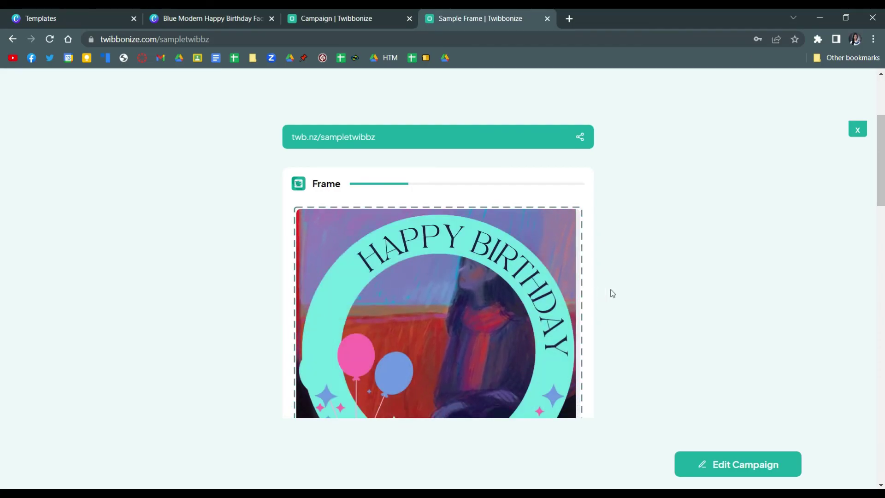
scroll(600, 295, "down", 5)
scroll(531, 267, "up", 4)
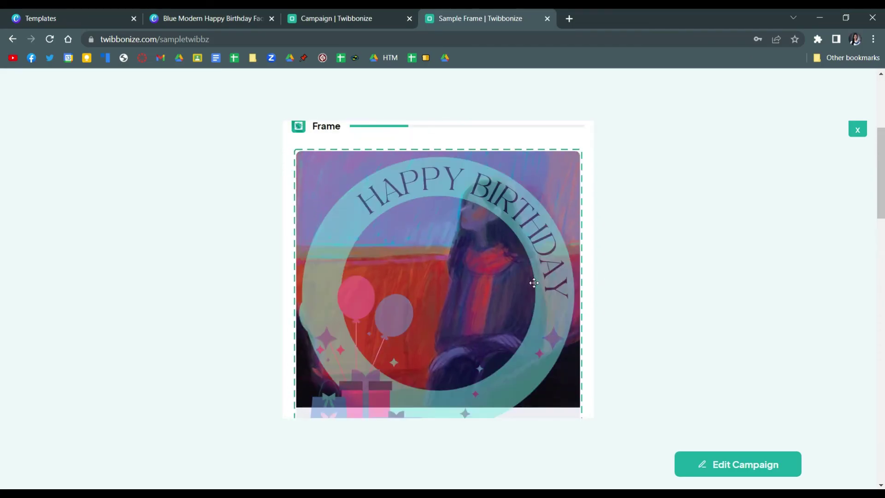
left_click_drag(514, 331, 447, 330)
scroll(630, 280, "down", 4)
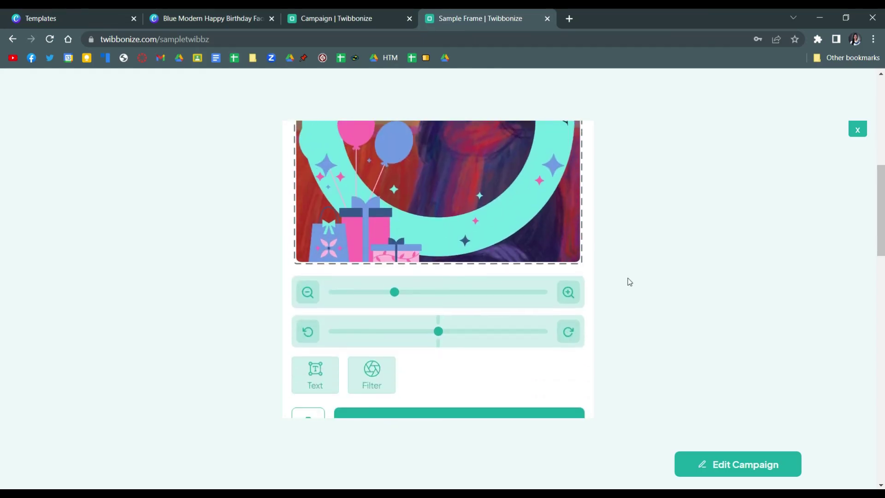
scroll(626, 284, "down", 1)
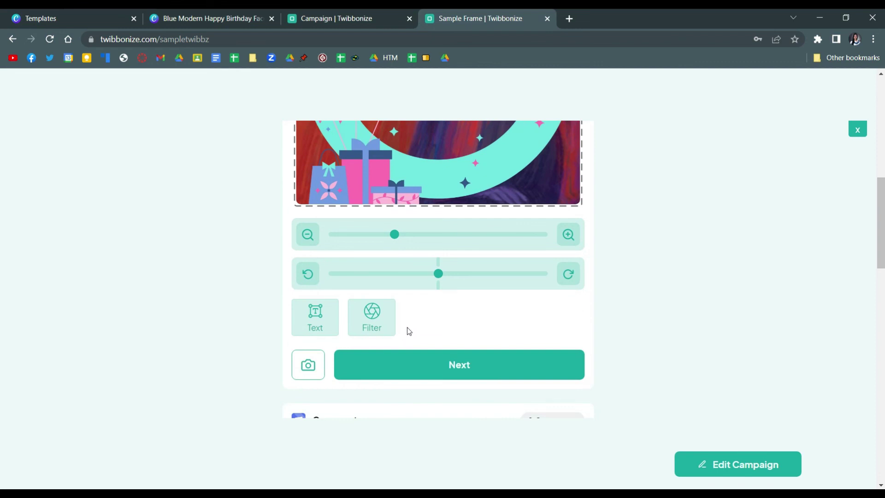
Generate the framed photo, download it and open the downloaded JPG
scroll(372, 346, "down", 2)
left_click(413, 260)
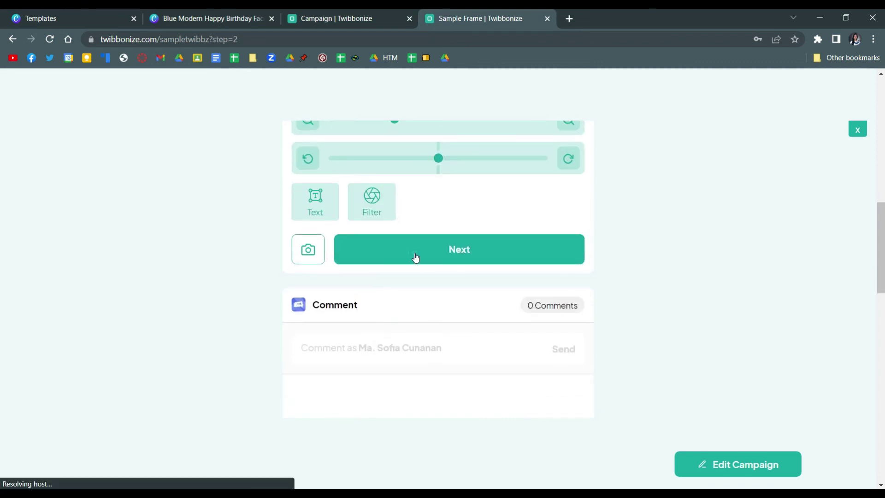
scroll(504, 277, "up", 3)
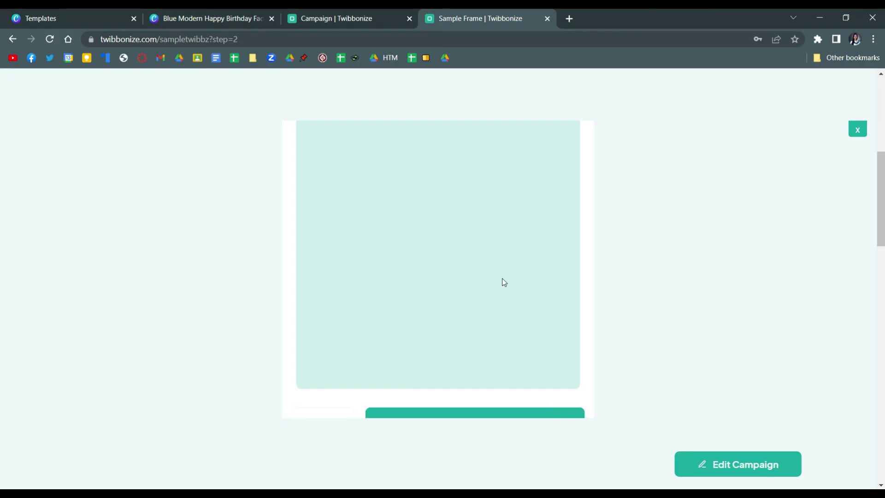
scroll(504, 282, "down", 1)
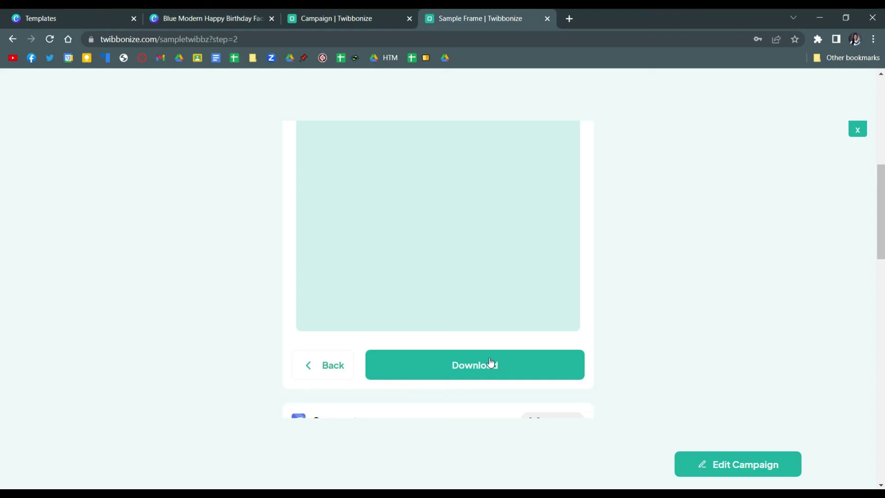
left_click(491, 364)
left_click(89, 483)
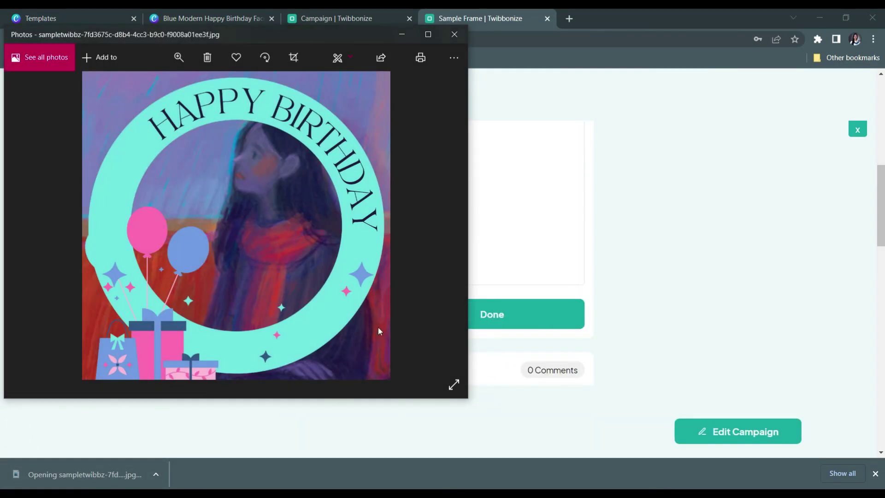